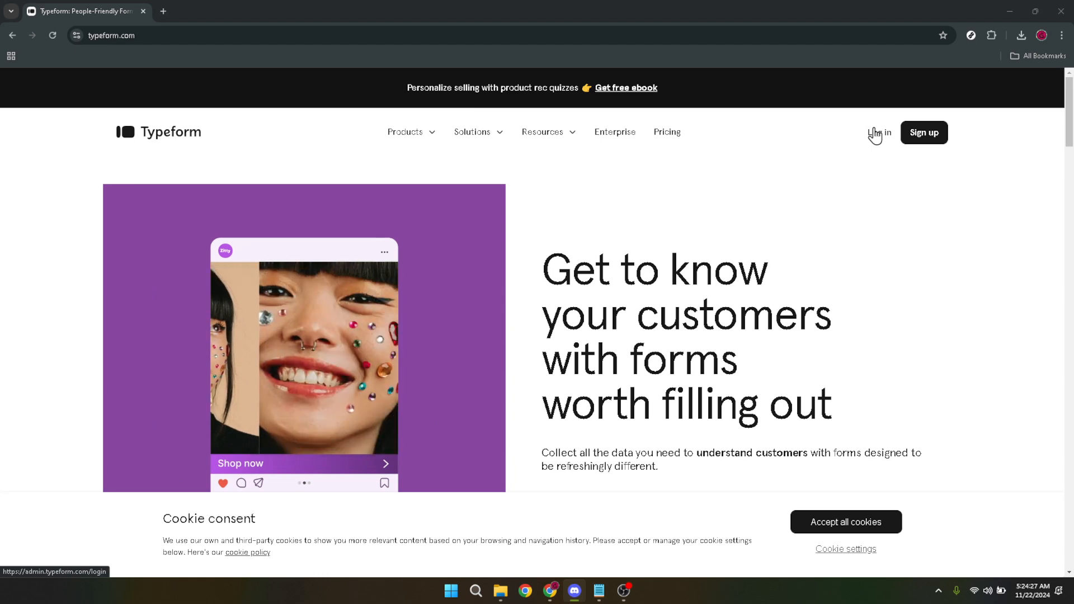
# Sign in to the Typeform account and land on the My workspace forms list.
pyautogui.click(878, 133)
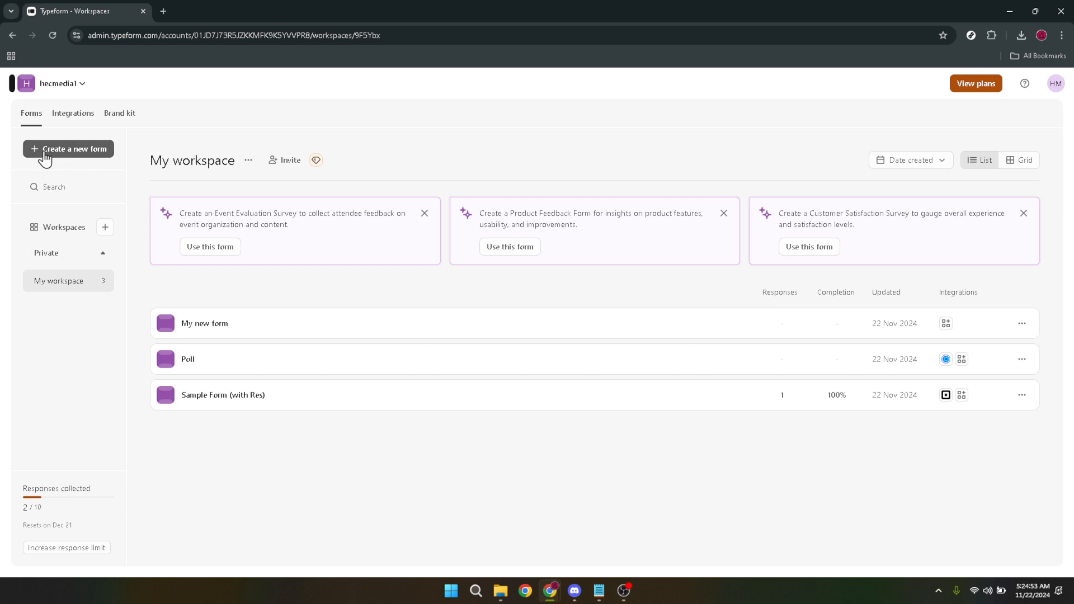
# Create a new form so the editor shows the 'Add form elements' catalogue.
pyautogui.click(94, 153)
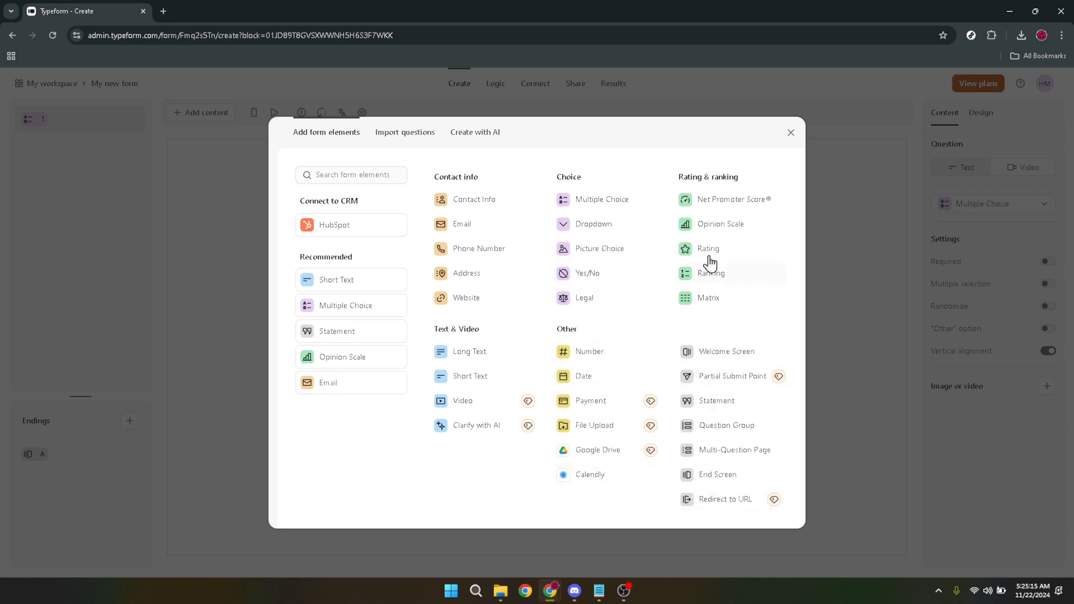
# Add a Multiple Choice question 'What pet do you have?' with choices A Dog and B Cat.
pyautogui.click(593, 202)
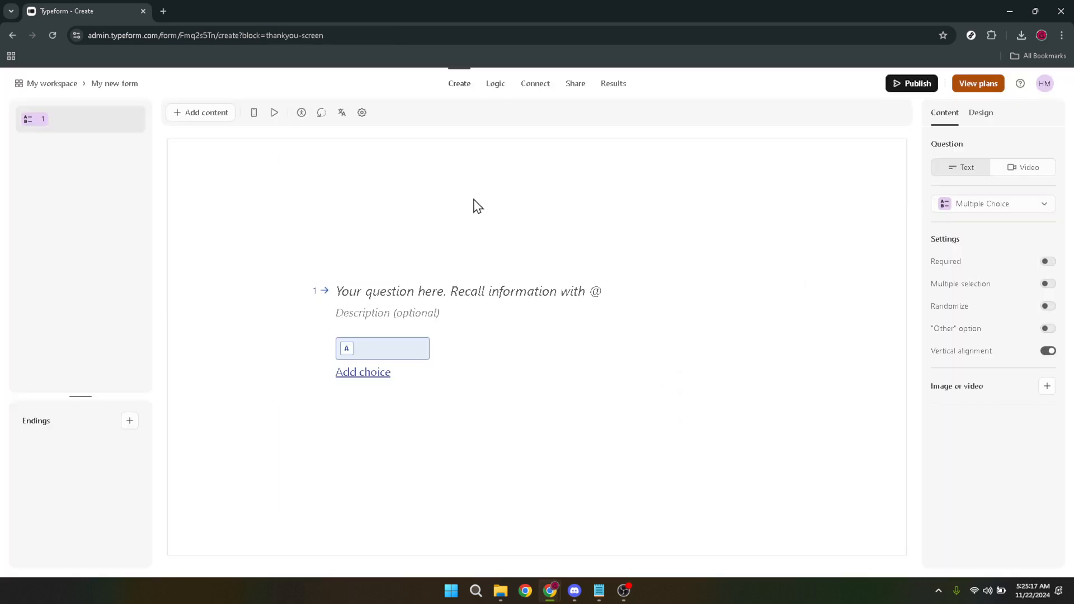
pyautogui.click(406, 292)
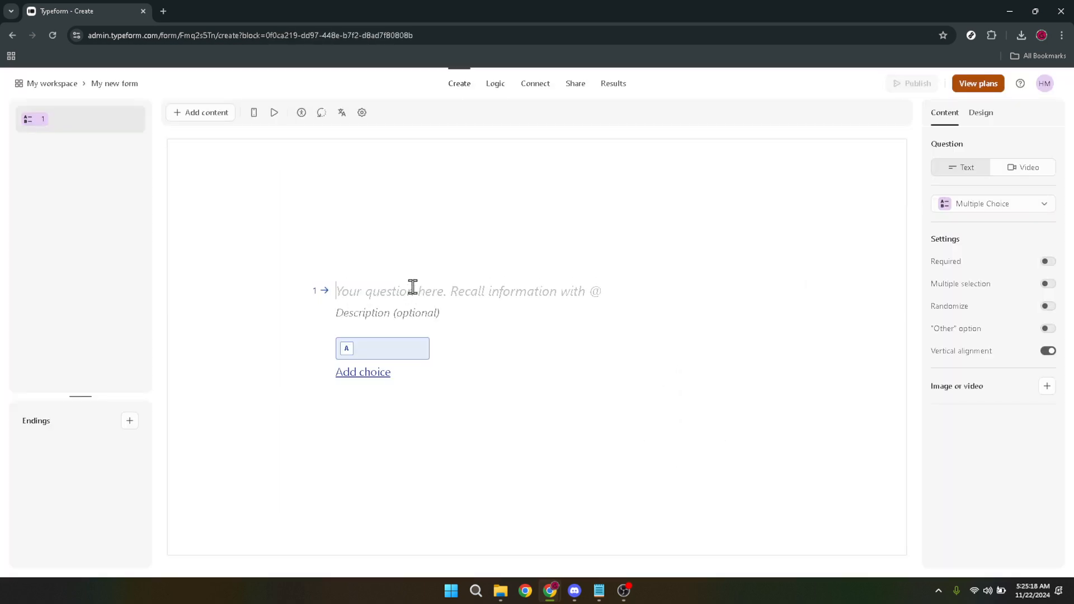
pyautogui.write('Wh')
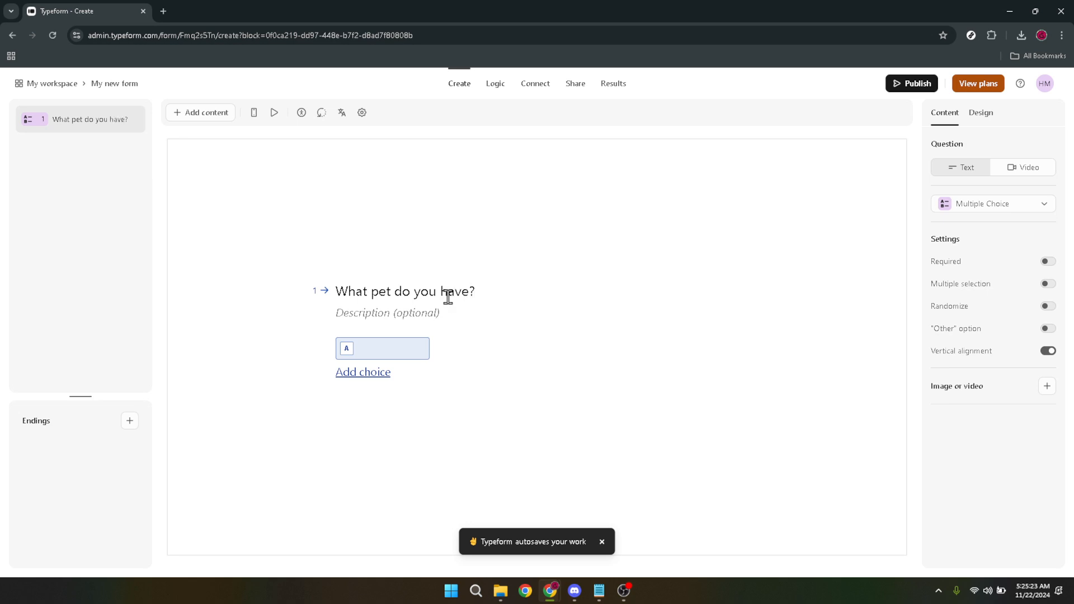
pyautogui.click(400, 349)
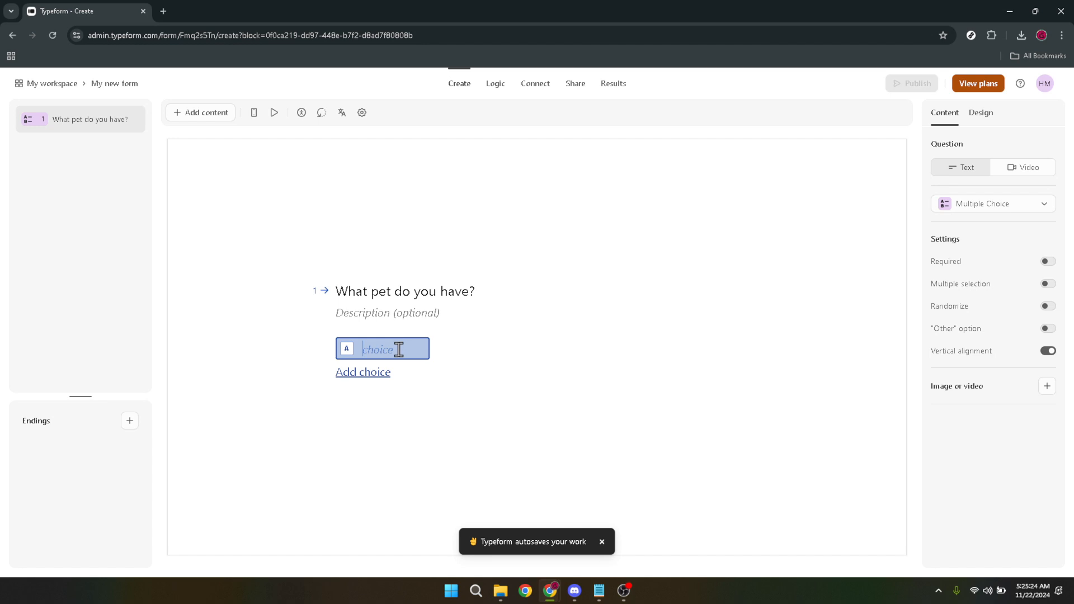
pyautogui.write('Dog')
pyautogui.press('Return')
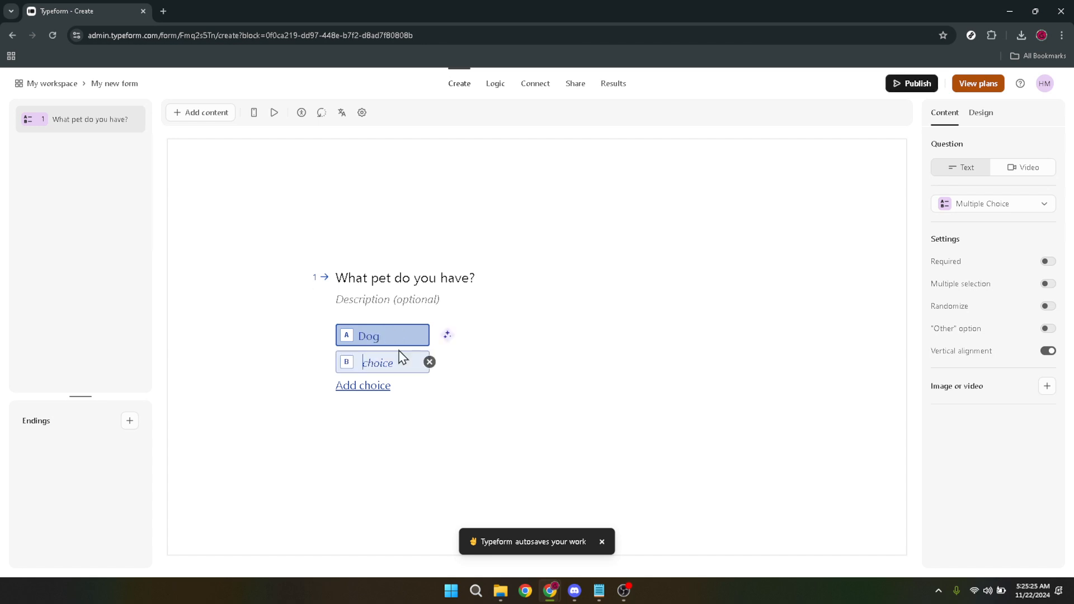
pyautogui.write('Cat')
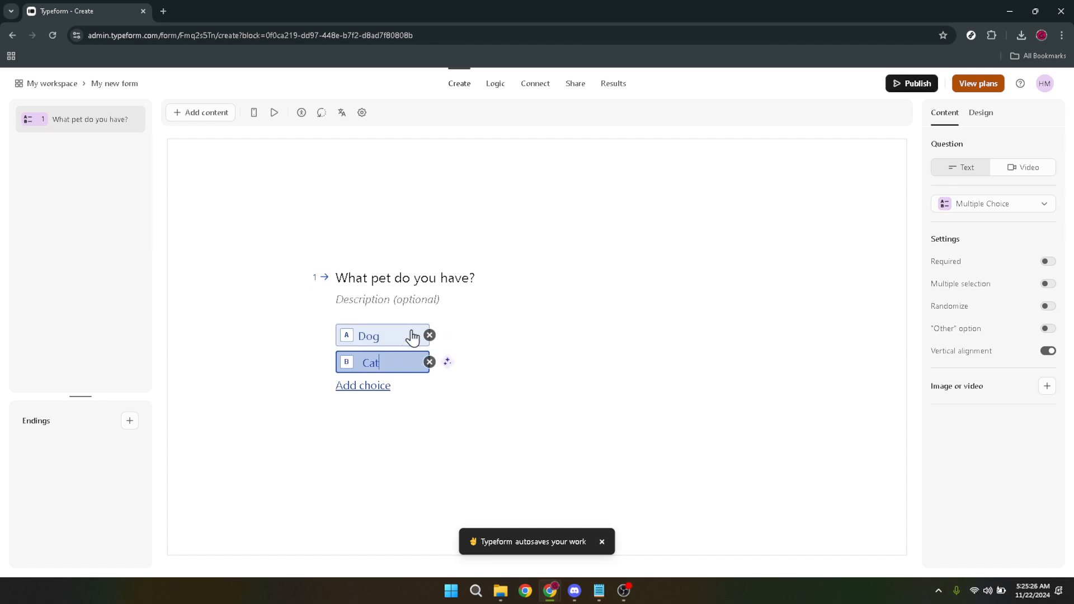
pyautogui.click(516, 325)
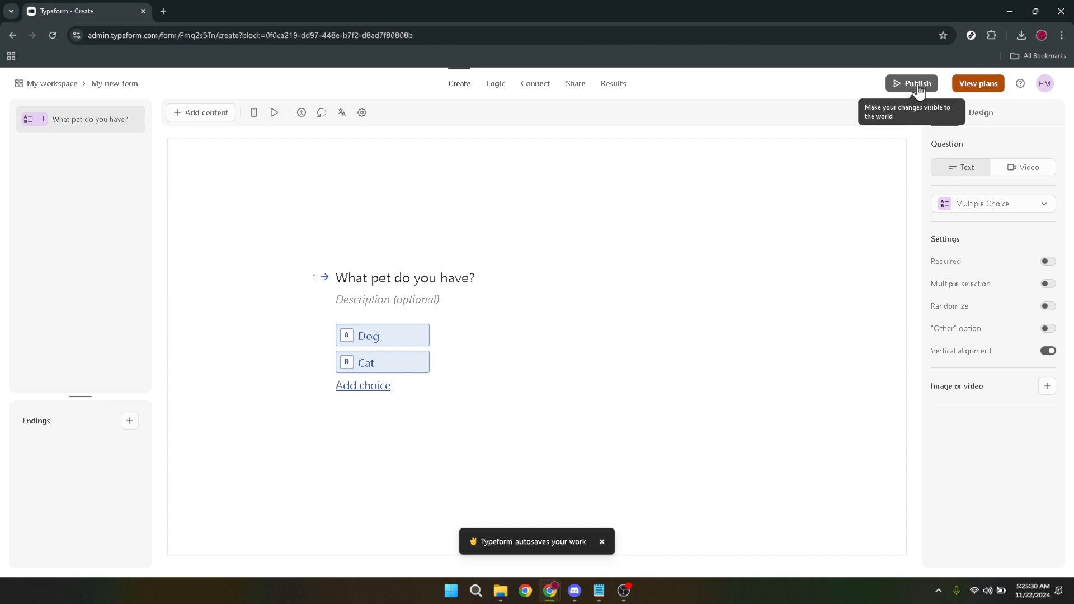
# Publish the form and copy its public share link from the confirmation dialog.
pyautogui.click(915, 84)
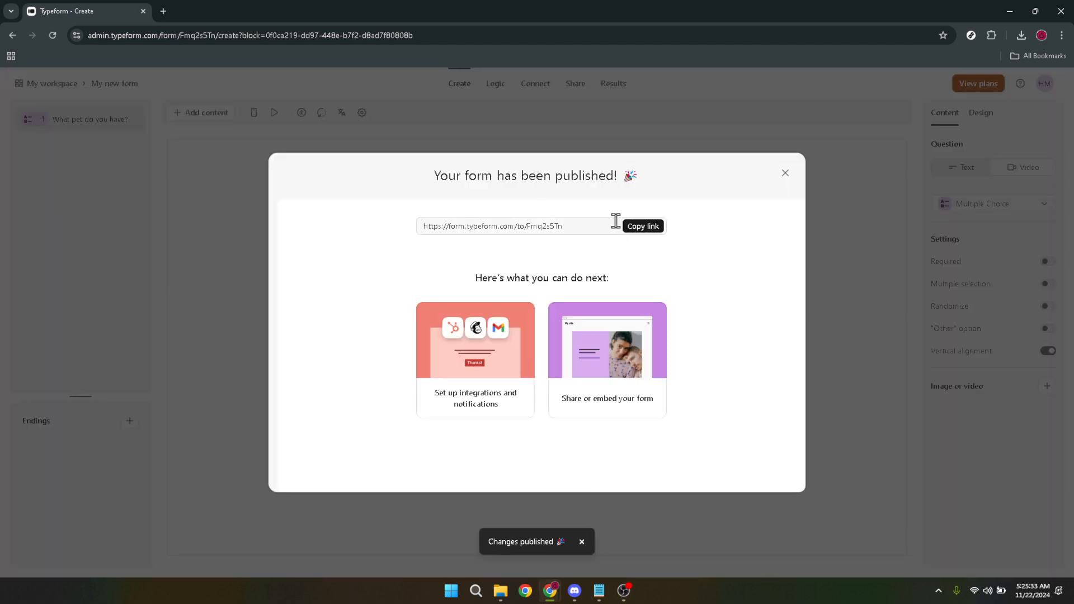
pyautogui.moveTo(585, 226); pyautogui.dragTo(402, 237)
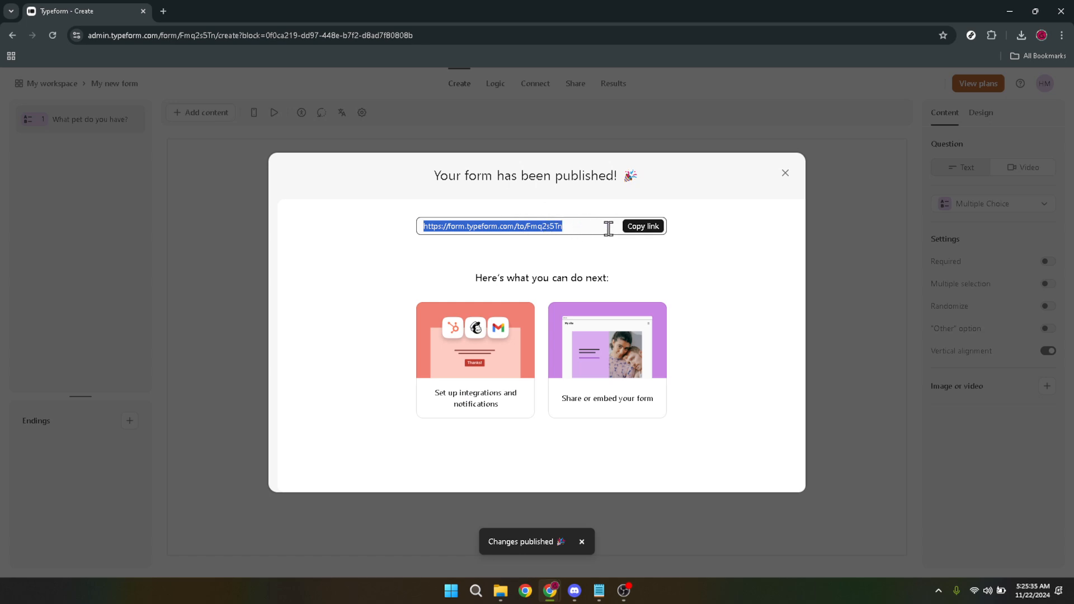
pyautogui.click(638, 229)
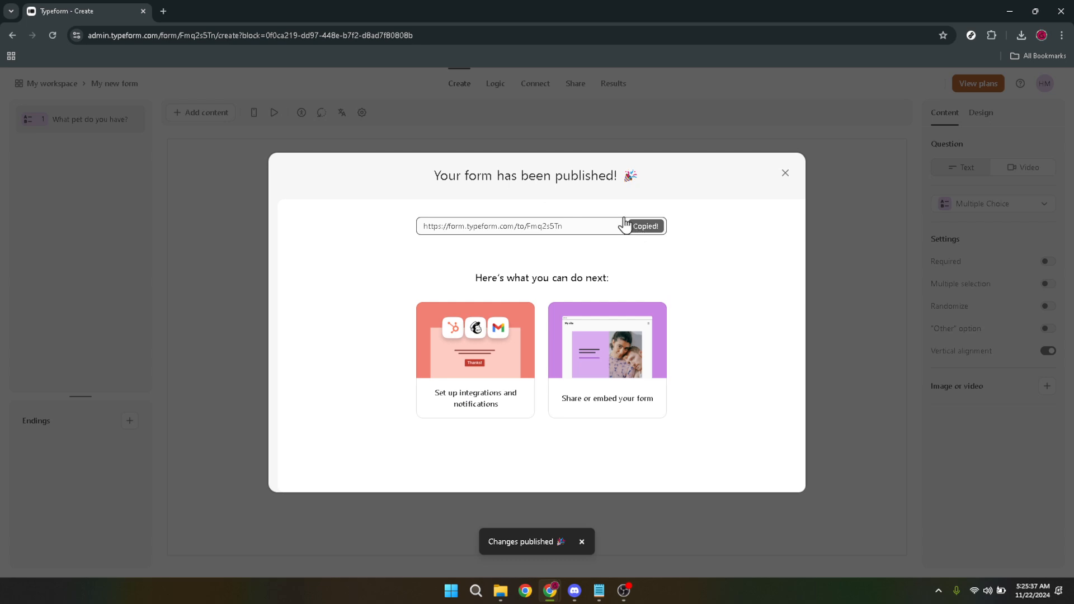
# Load the copied link in a new tab to view the live Dog/Cat form, then close that tab.
pyautogui.click(165, 13)
pyautogui.hotkey('ctrl', 'v')
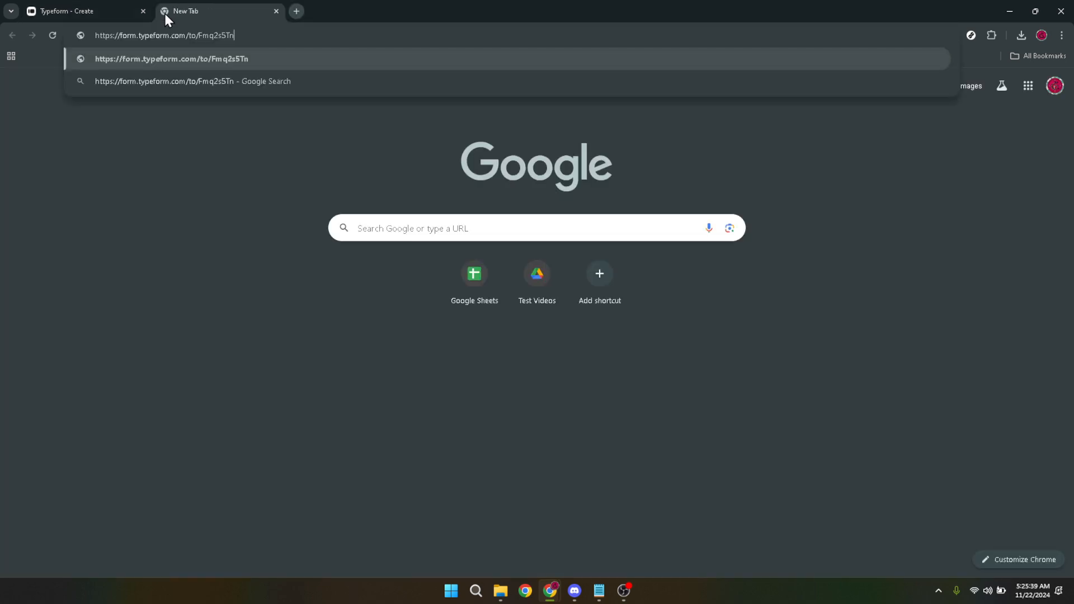
pyautogui.press('Return')
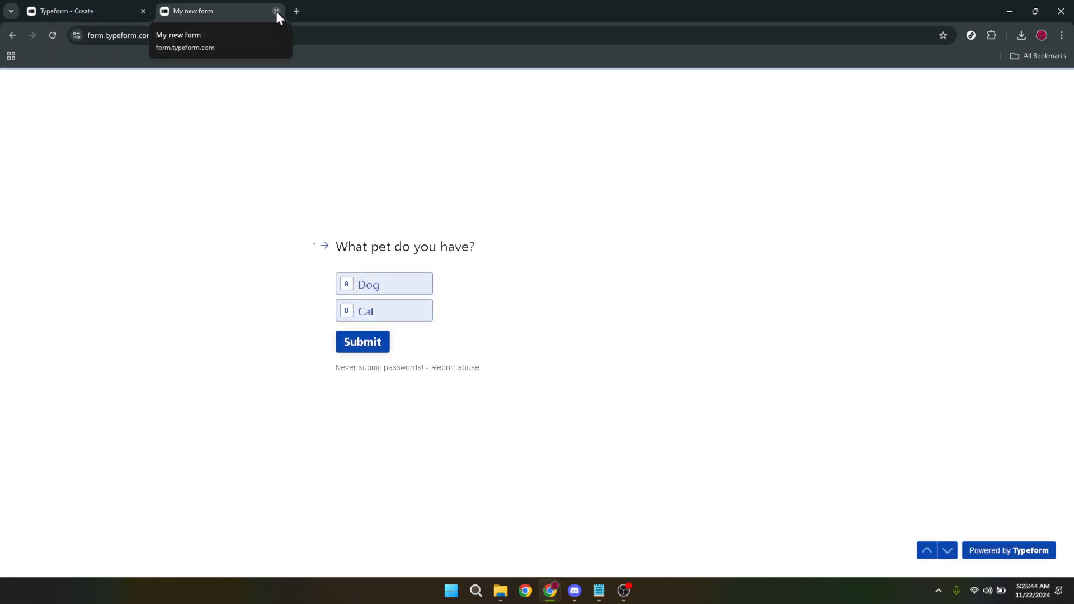
pyautogui.click(276, 11)
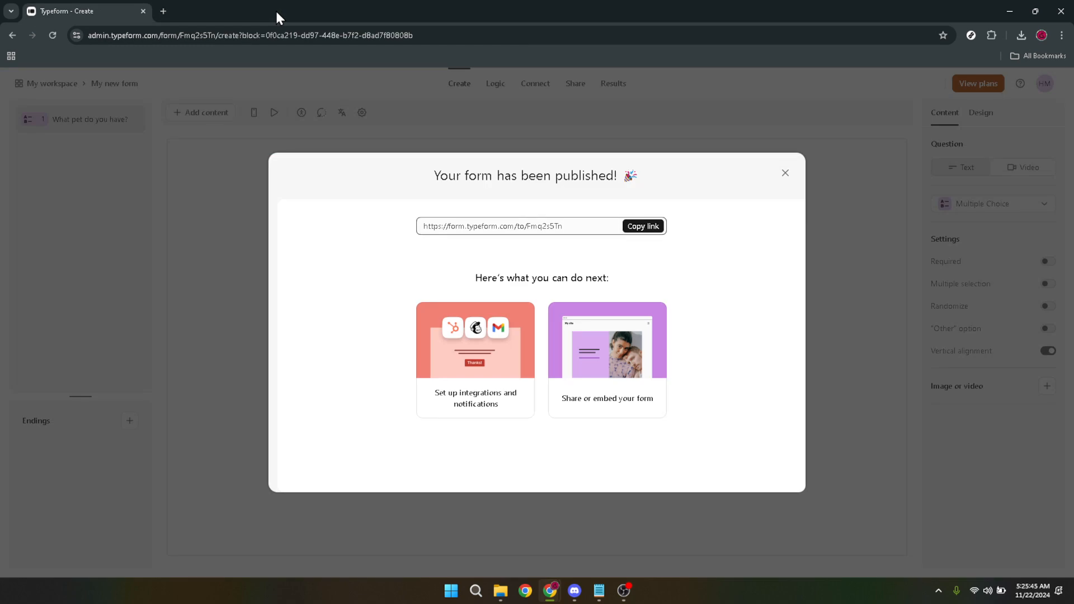
# Dismiss the published dialog, leave the preview and return to My workspace.
pyautogui.click(785, 173)
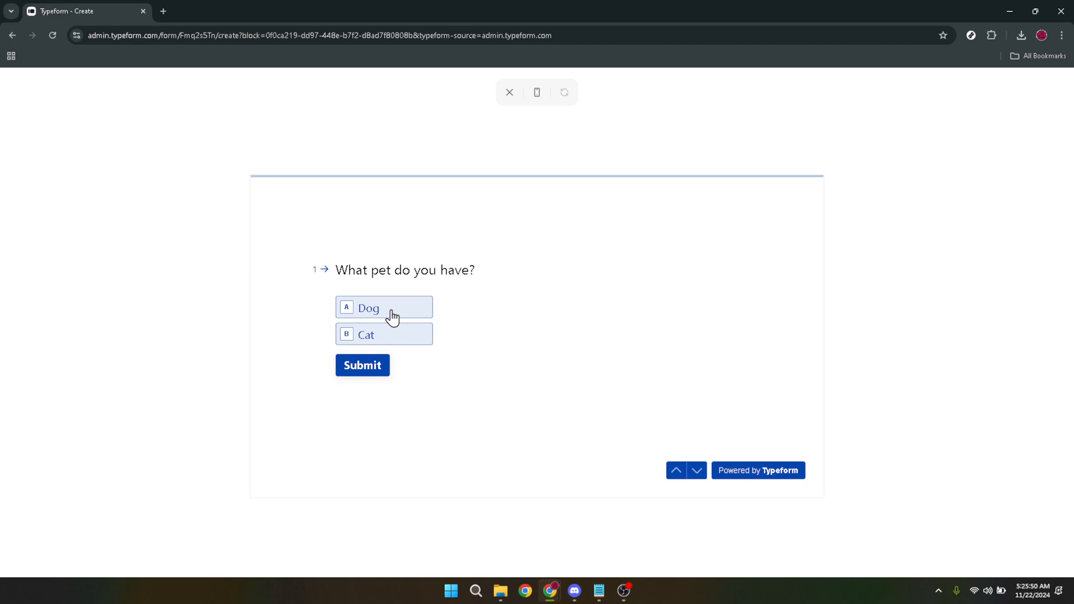
pyautogui.click(509, 94)
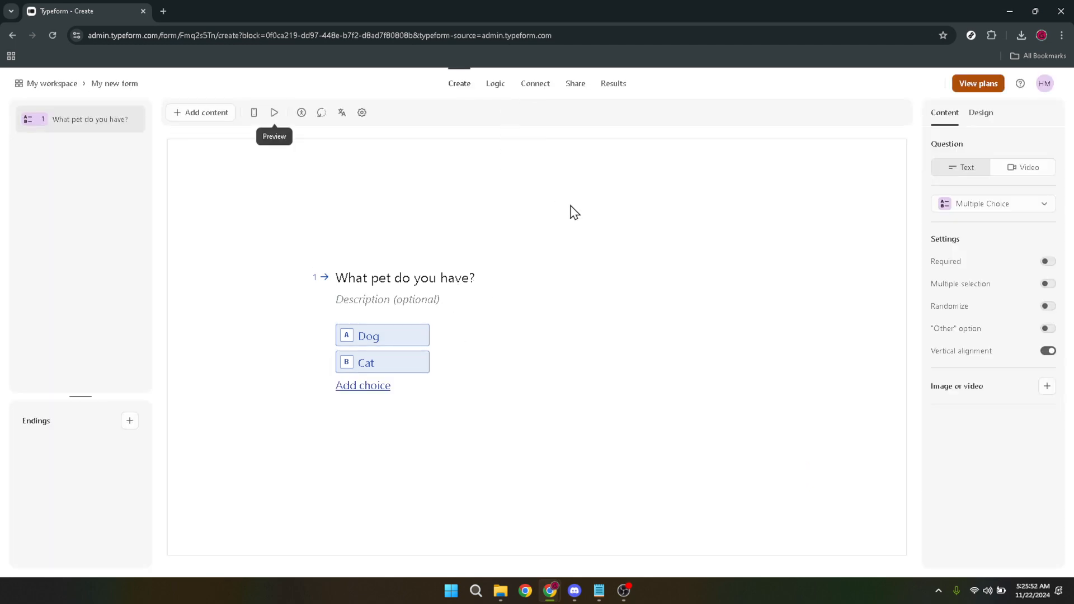
pyautogui.click(1045, 83)
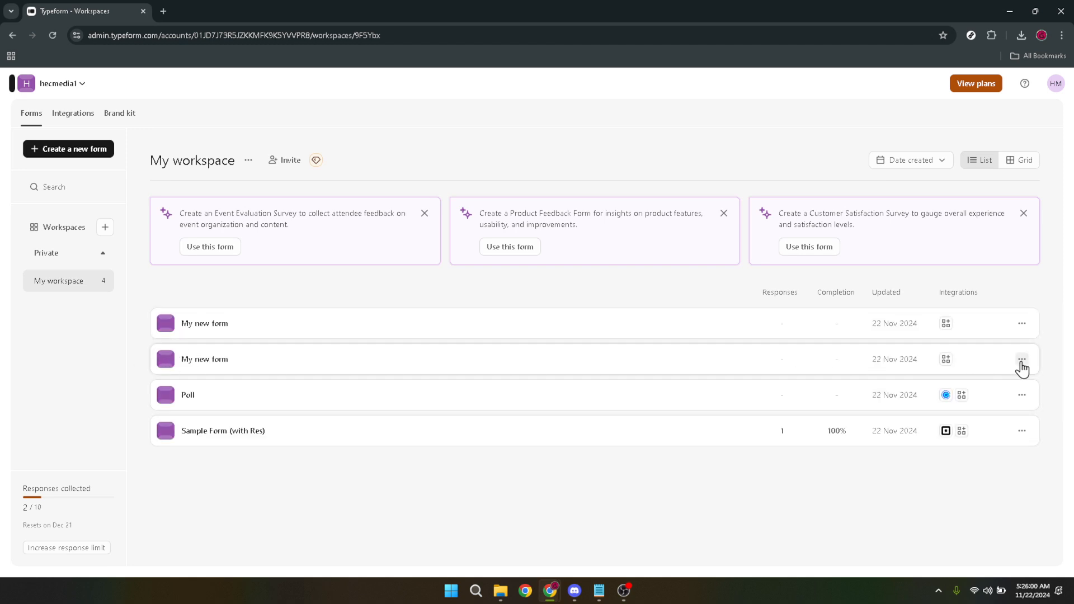
# Delete the older 'My new form' via the second row's actions menu and confirm.
pyautogui.click(1021, 359)
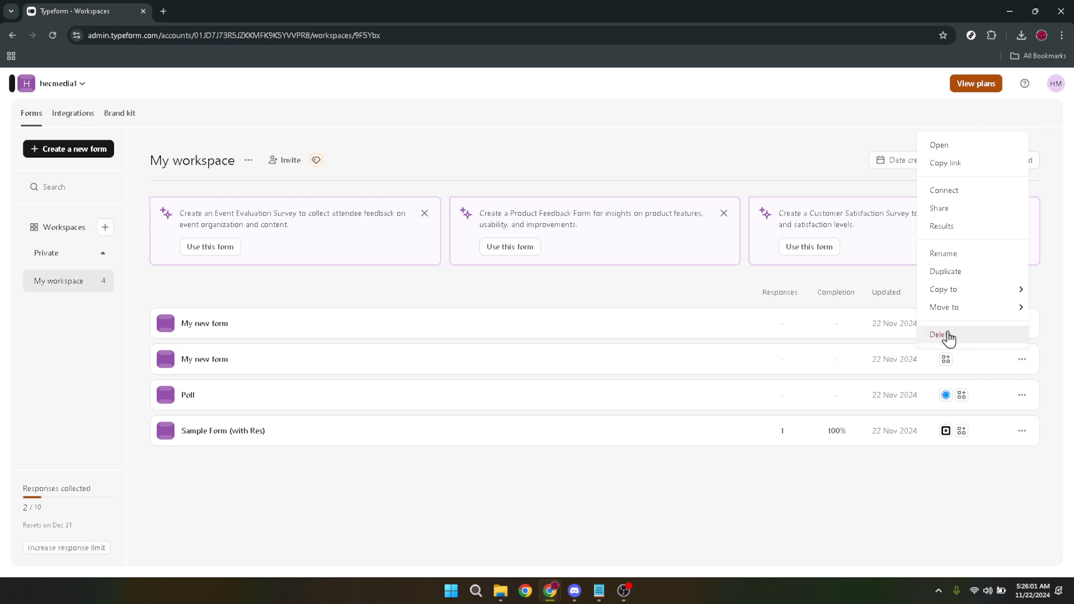
pyautogui.click(942, 334)
pyautogui.click(616, 362)
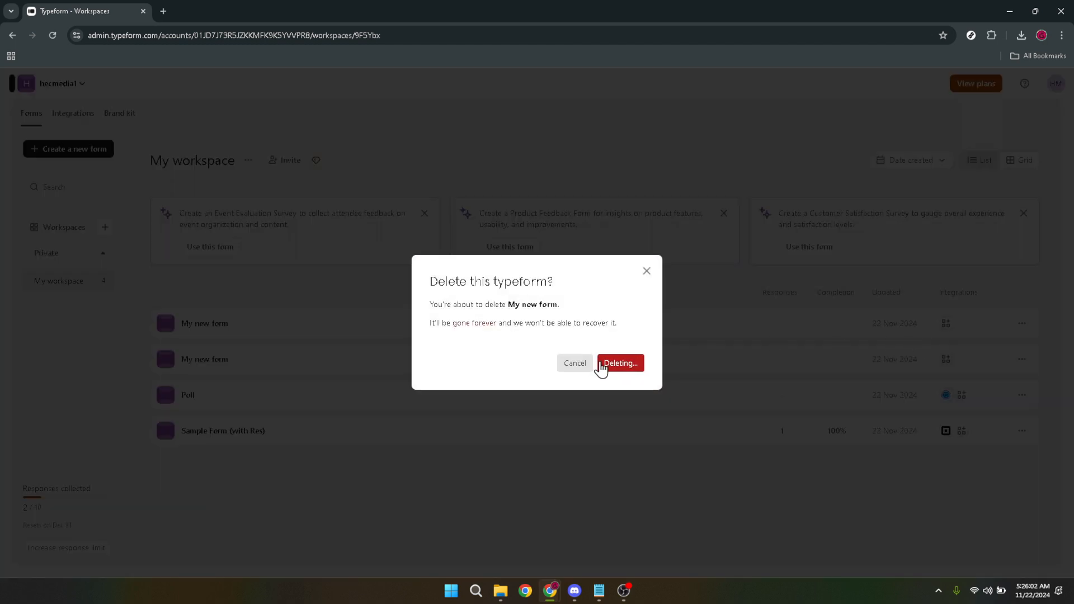